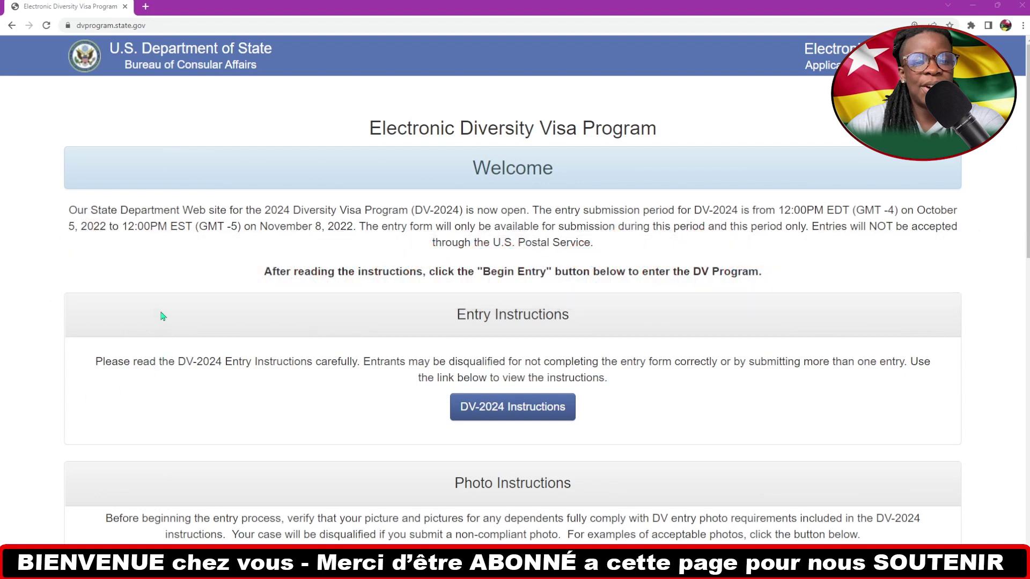
Open the DV-2024 entry instructions page and its English Program Instructions PDF
scroll(169, 306, down, 3)
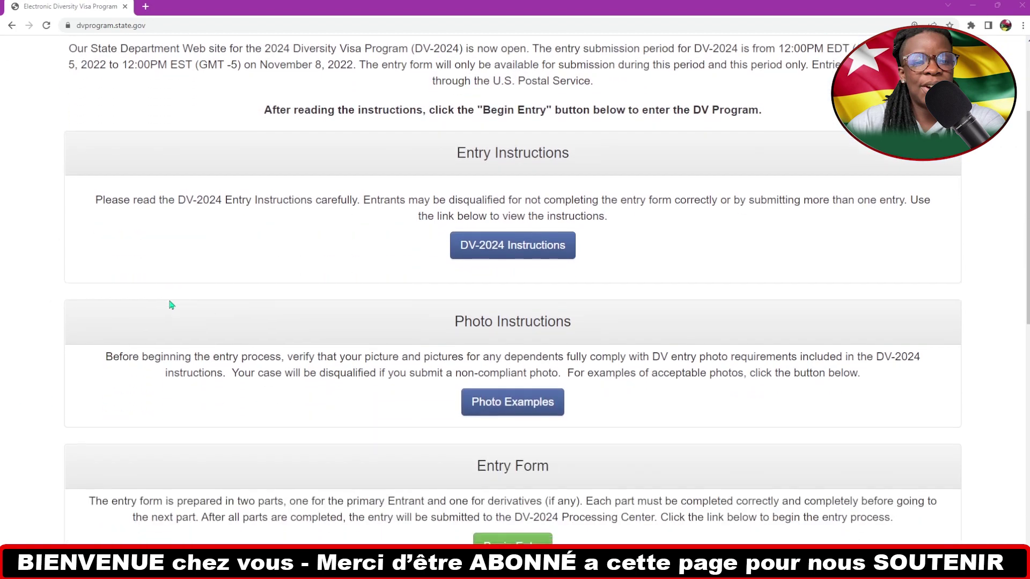
click(476, 256)
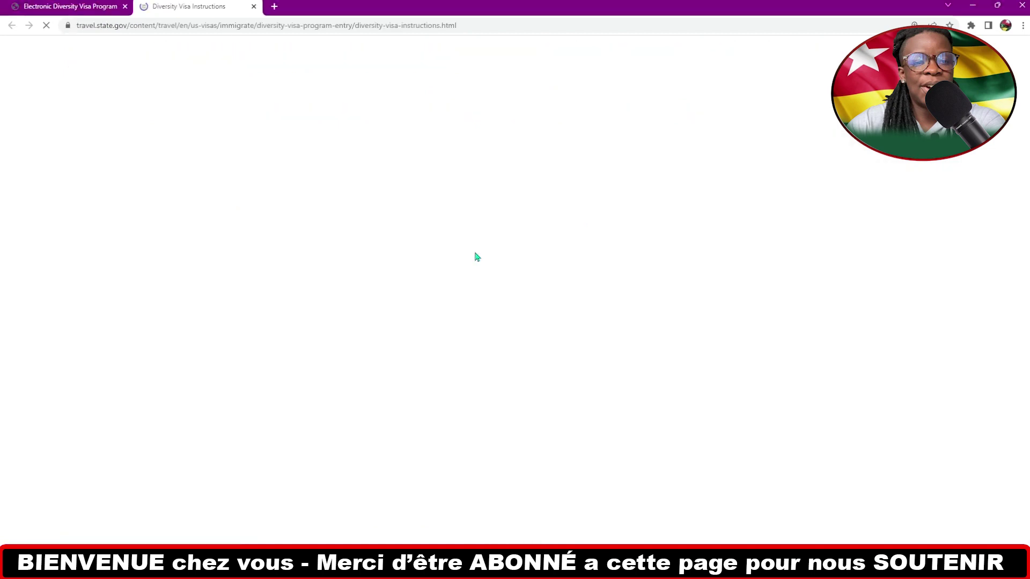
scroll(476, 258, down, 2)
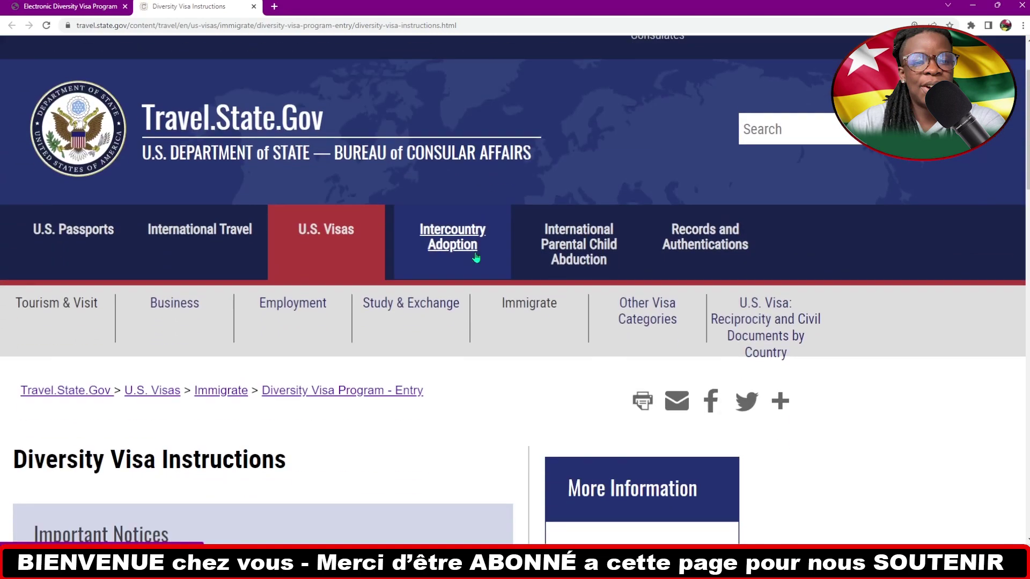
scroll(476, 258, down, 2)
scroll(476, 257, down, 4)
scroll(476, 257, down, 5)
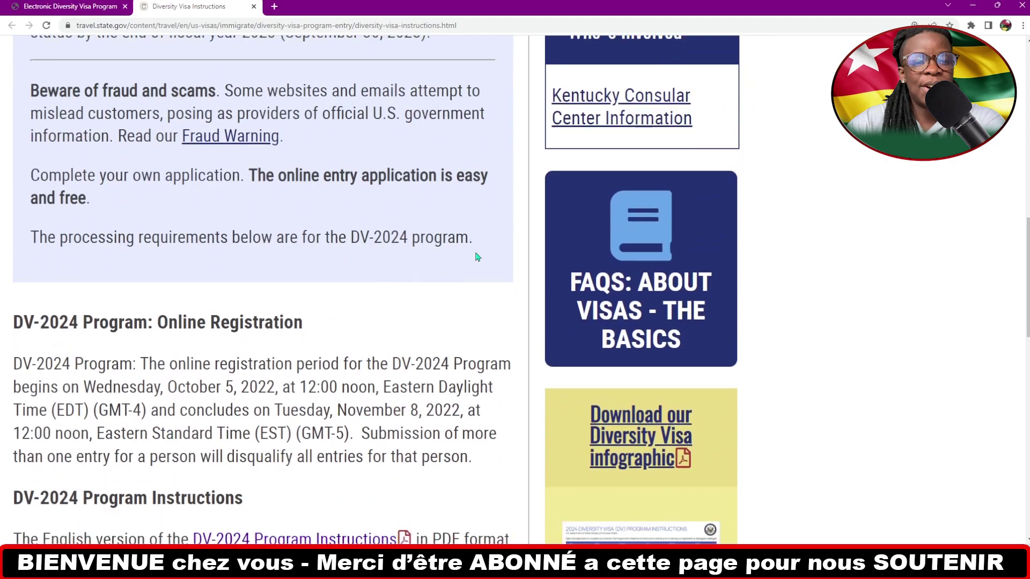
scroll(476, 258, down, 5)
click(374, 414)
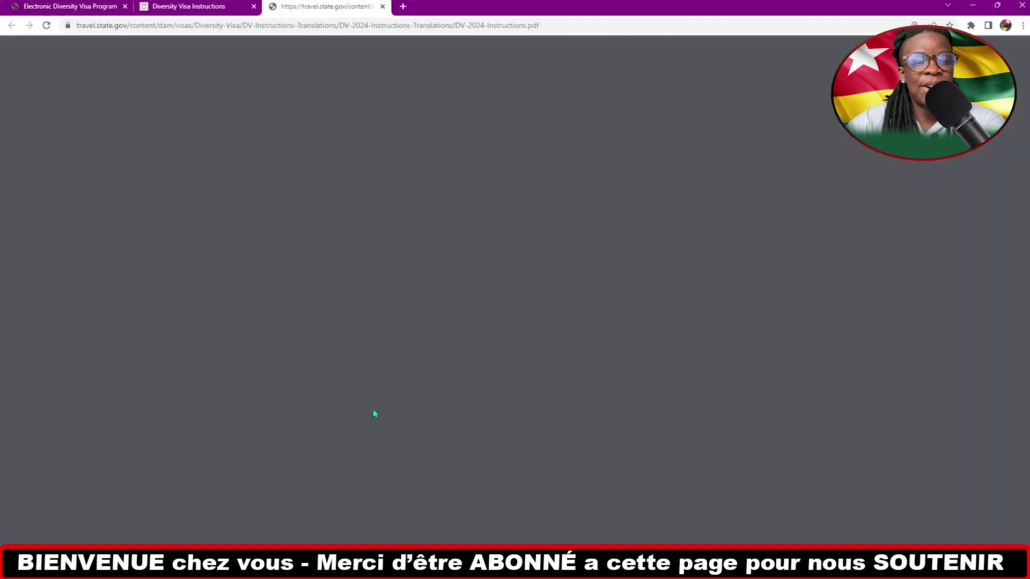
Skim the DV-2024 instructions PDF and return to its first page
scroll(471, 402, down, 9)
scroll(471, 401, down, 15)
scroll(471, 401, up, 20)
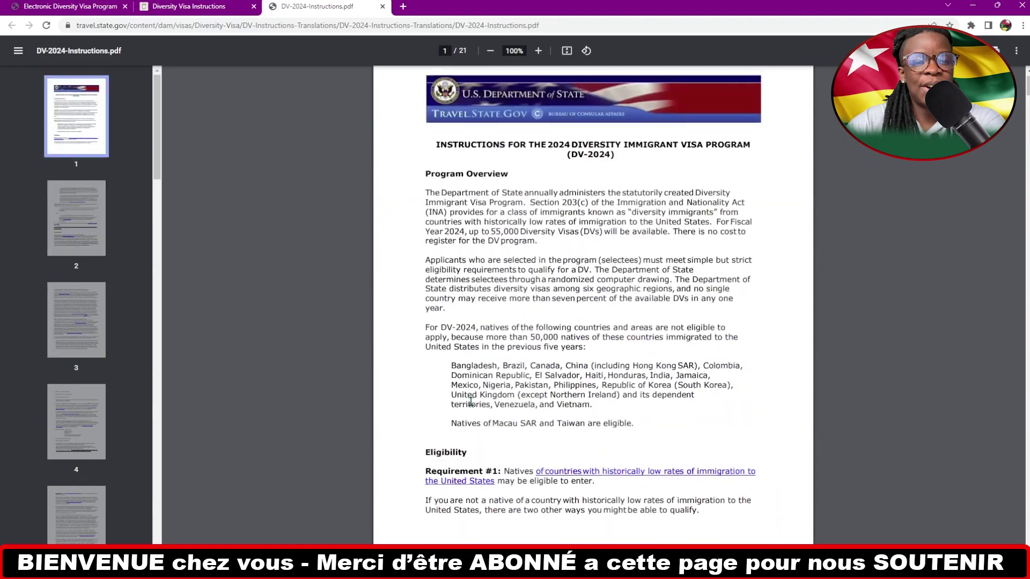
Return to the Electronic Diversity Visa Program page and open the photo examples
click(91, 7)
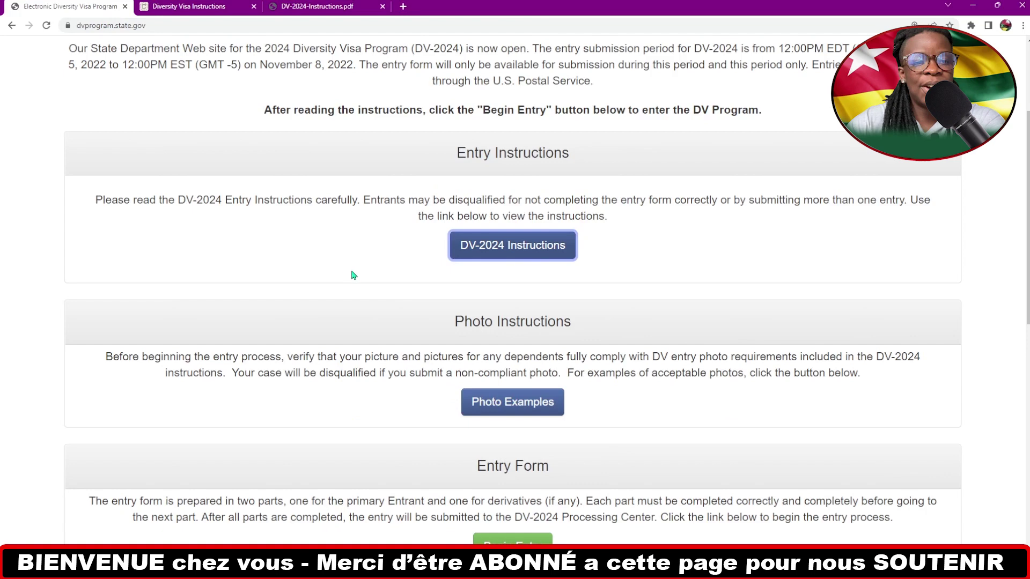
scroll(352, 274, down, 1)
scroll(353, 274, down, 2)
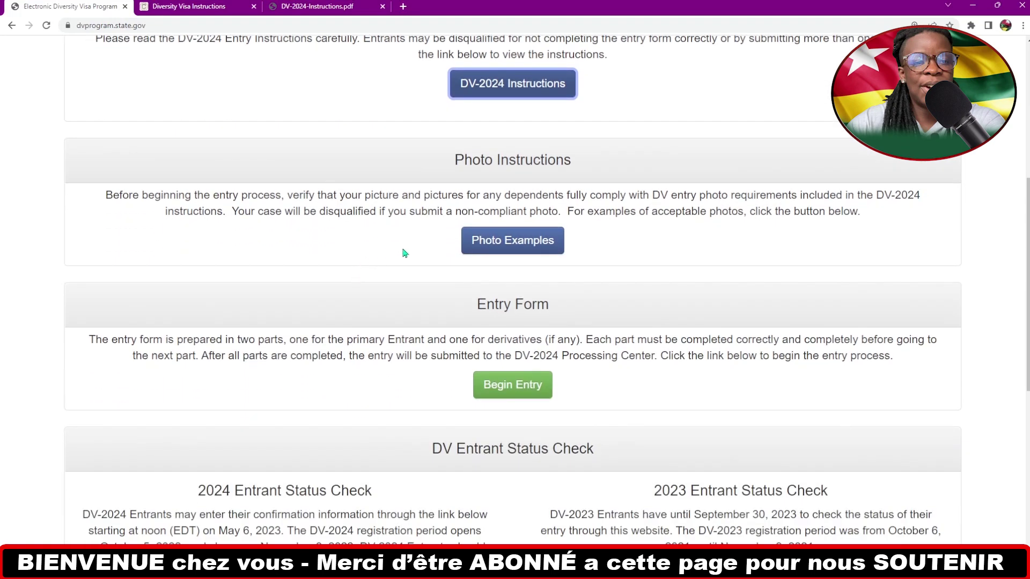
click(490, 250)
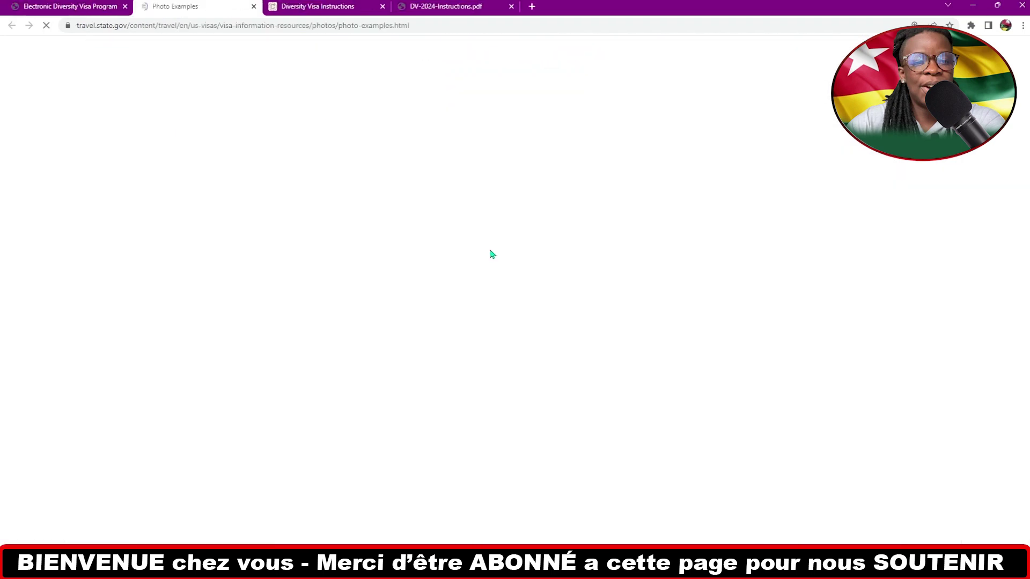
Review the acceptable visa photos and the detailed Pose and Expression examples
scroll(466, 329, down, 8)
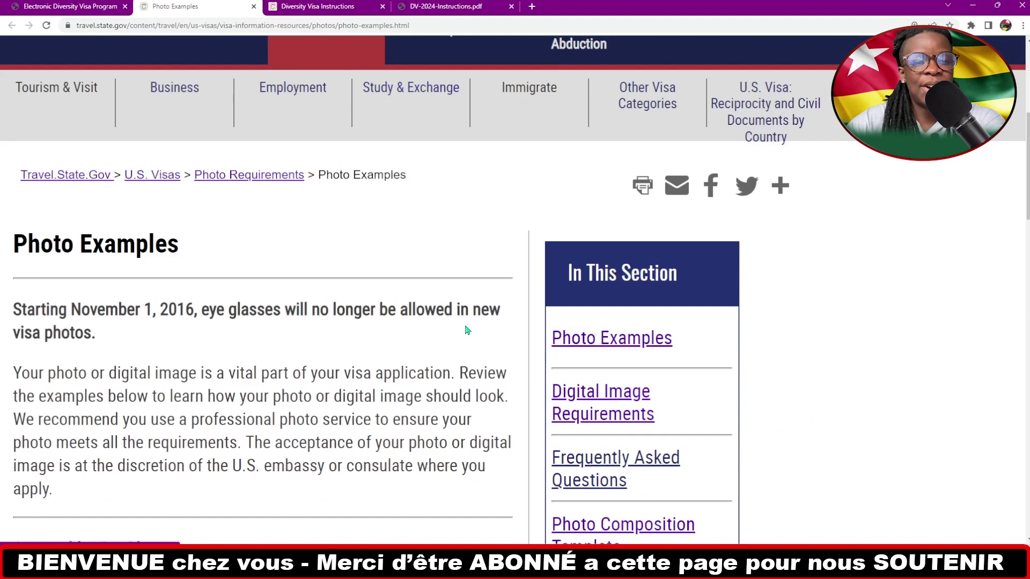
scroll(466, 329, down, 4)
scroll(467, 329, down, 2)
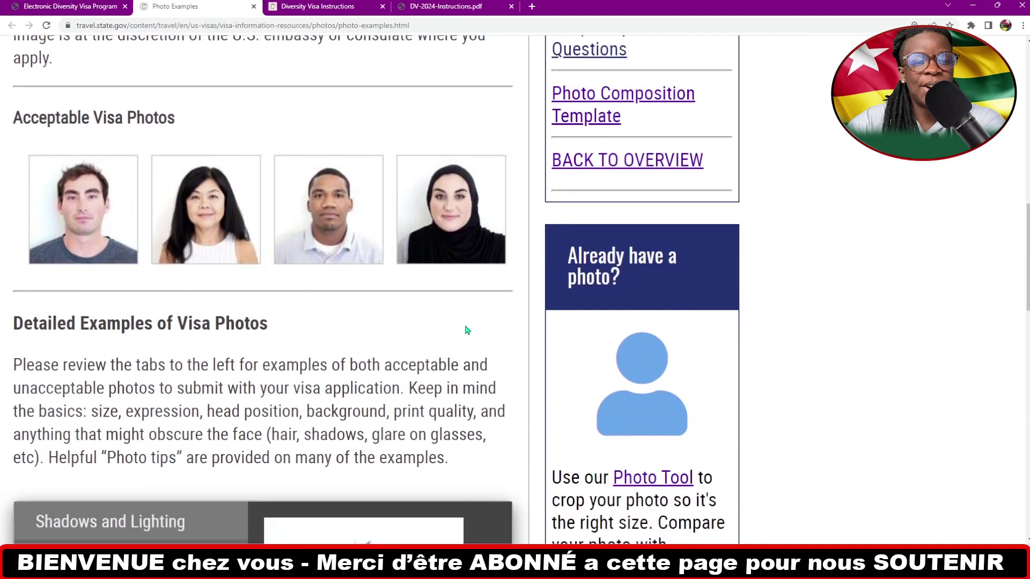
scroll(423, 303, down, 6)
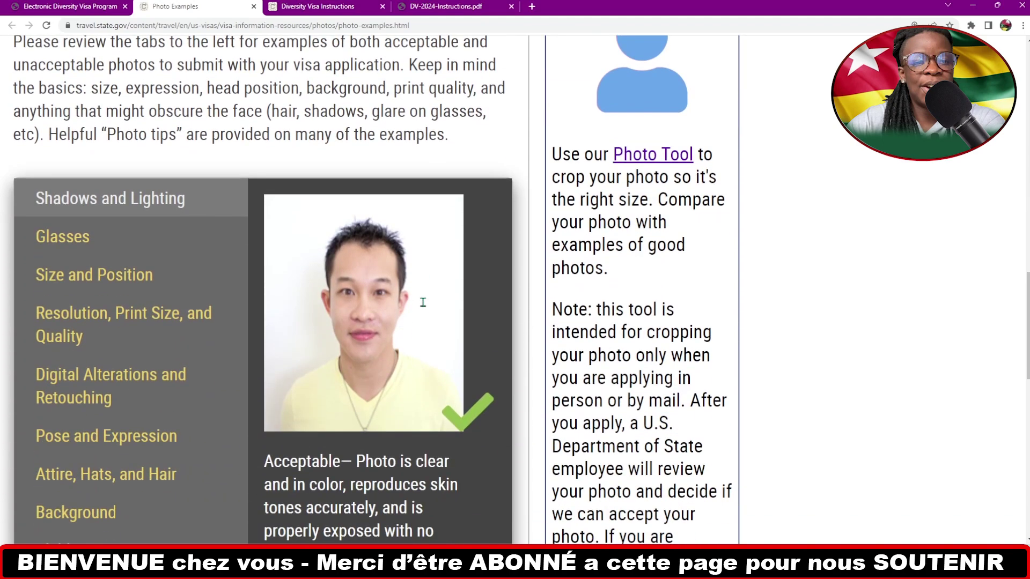
scroll(423, 302, down, 2)
click(244, 329)
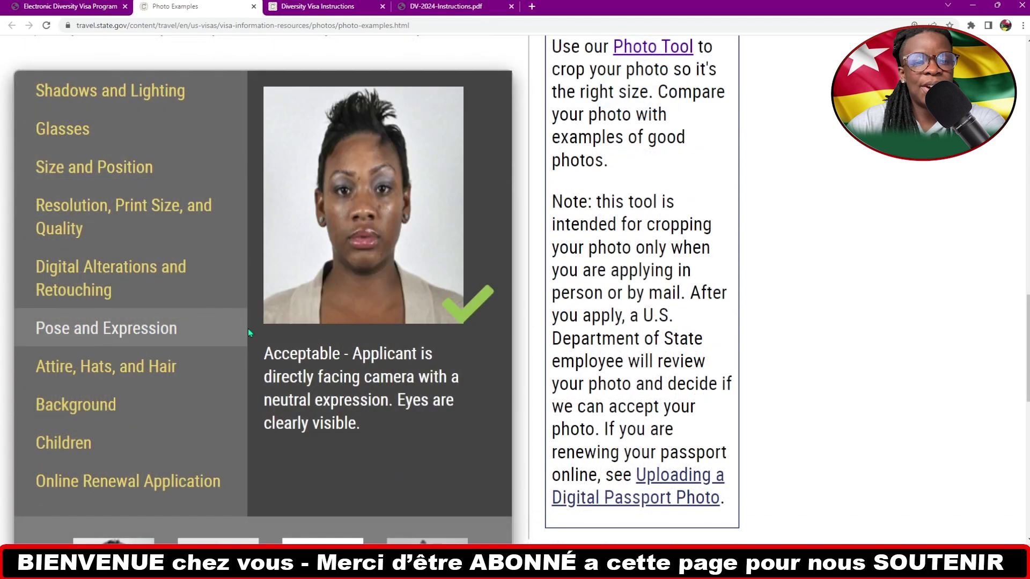
scroll(189, 363, down, 2)
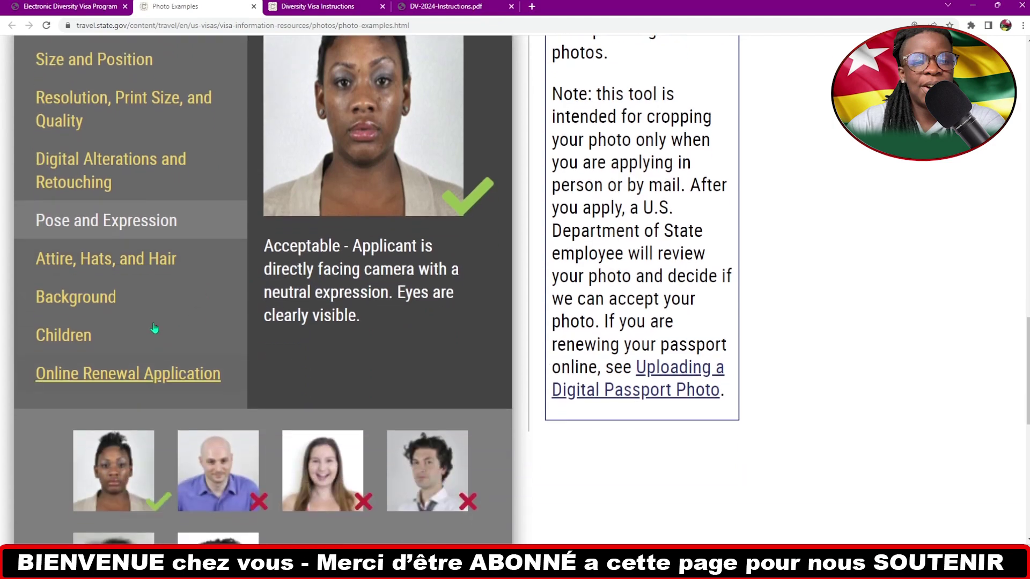
scroll(205, 298, down, 2)
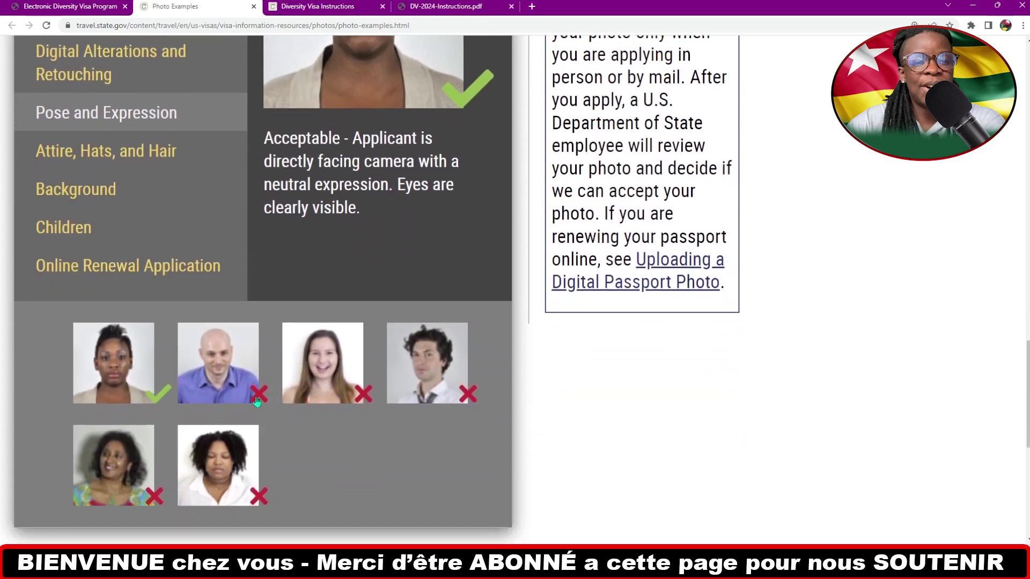
scroll(285, 472, up, 14)
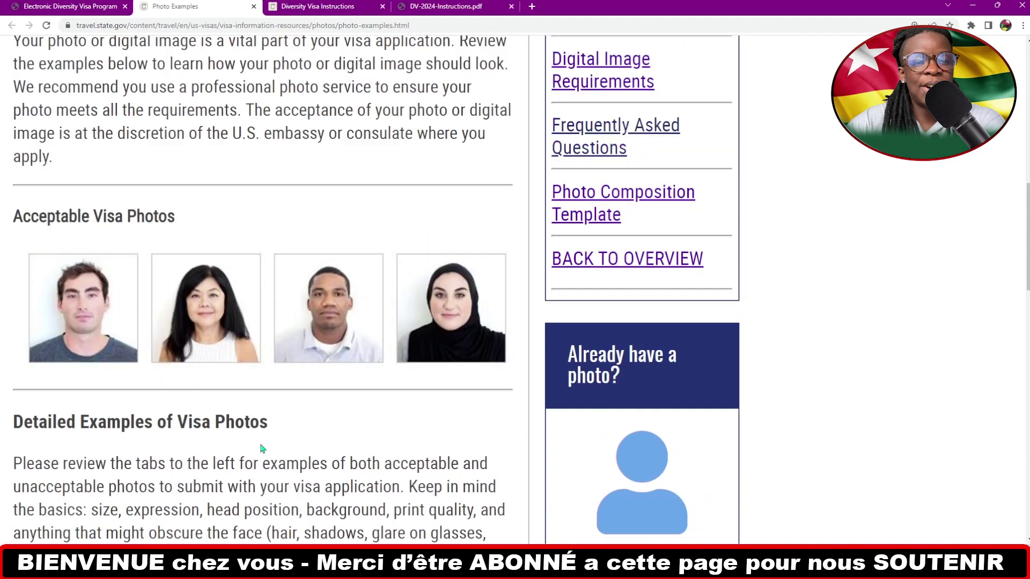
Return to the Electronic Diversity Visa Program page and begin a new entry
click(95, 8)
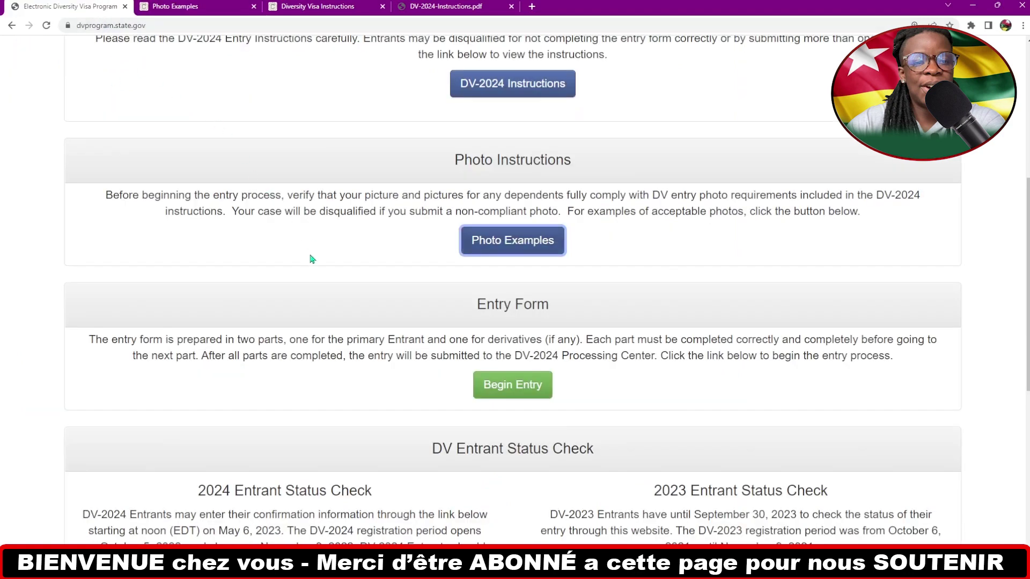
scroll(312, 259, down, 4)
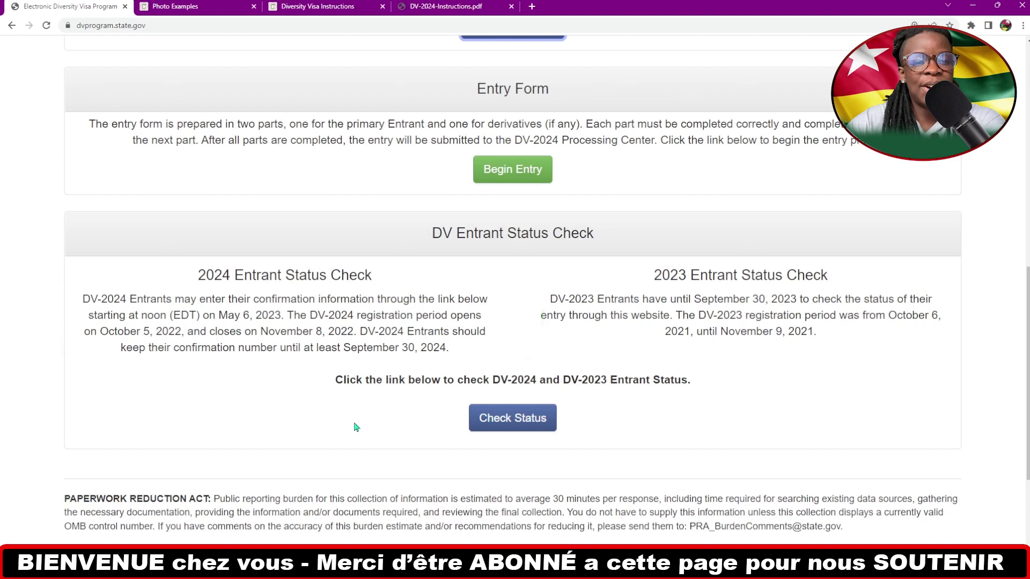
scroll(349, 426, up, 3)
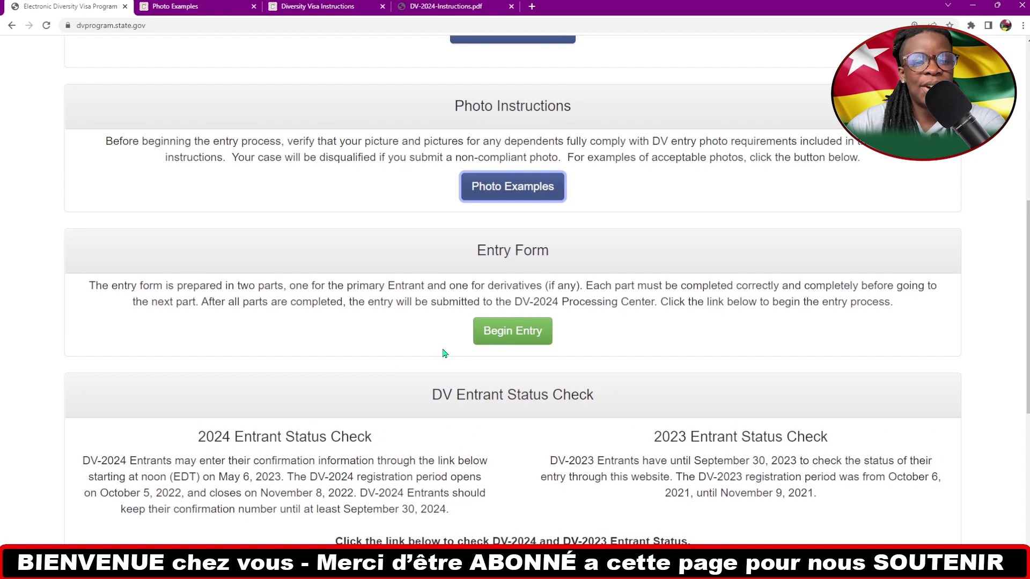
click(510, 342)
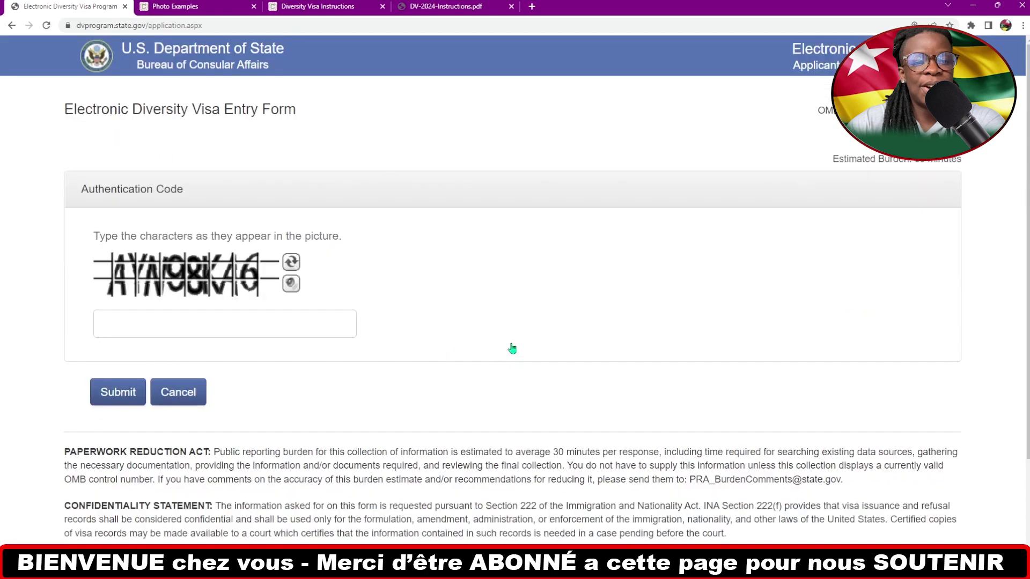
Request a new authentication picture, enter its authentication code and submit it
click(296, 267)
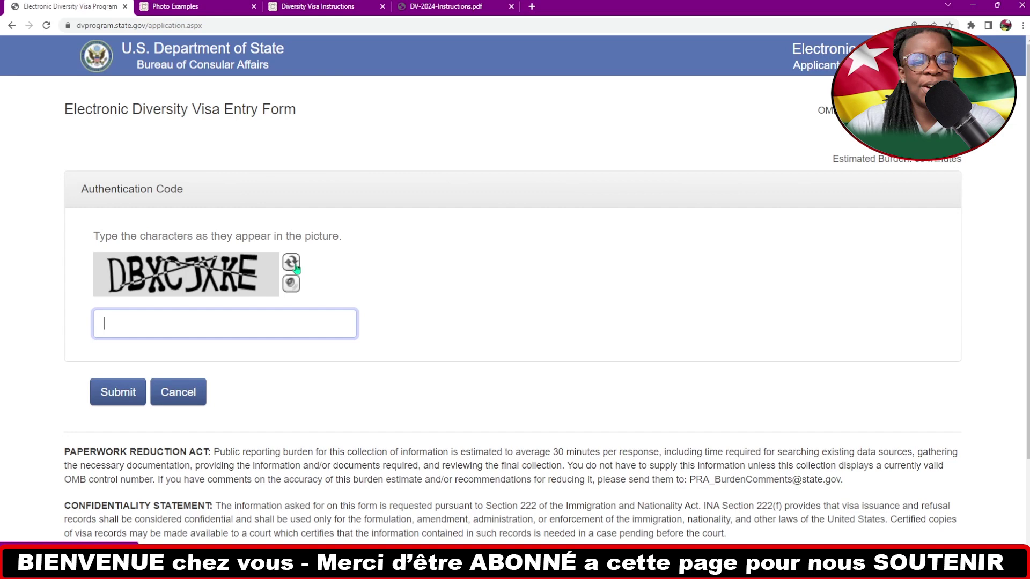
text(DBXCJXKE)
click(135, 400)
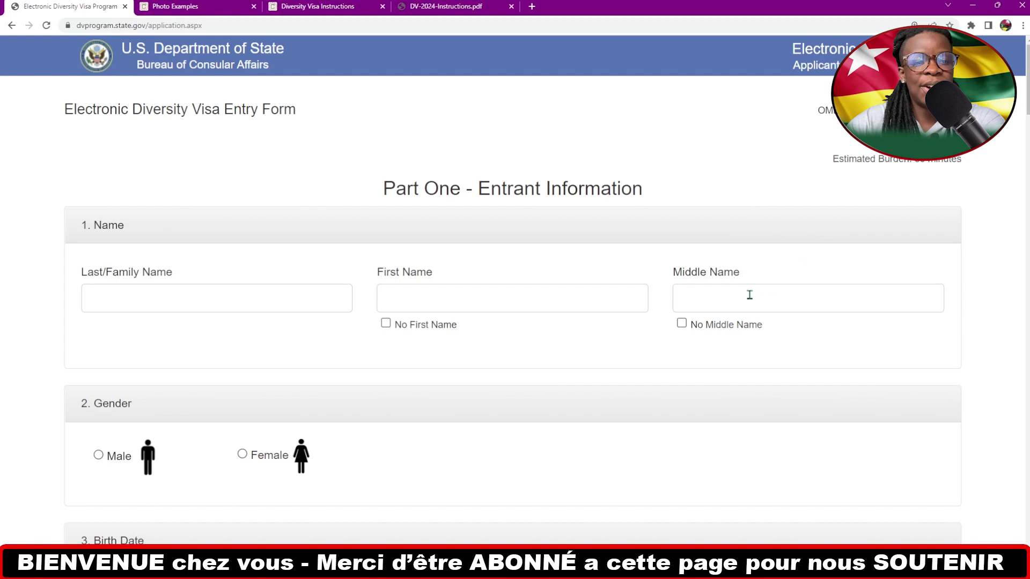
Mark No Middle Name and clear it again, and set the entrant's gender to Male
click(685, 325)
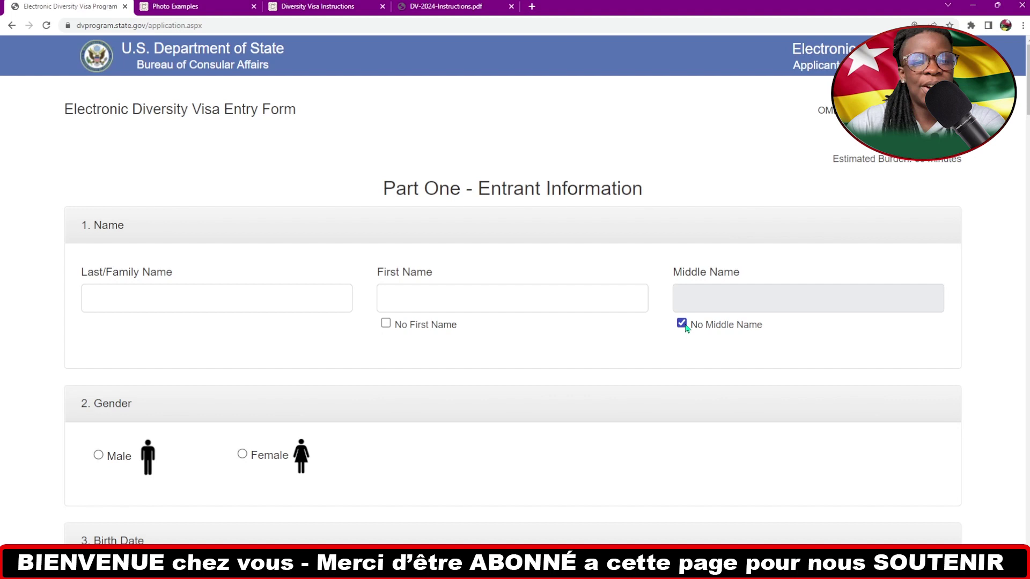
click(685, 326)
scroll(595, 322, down, 3)
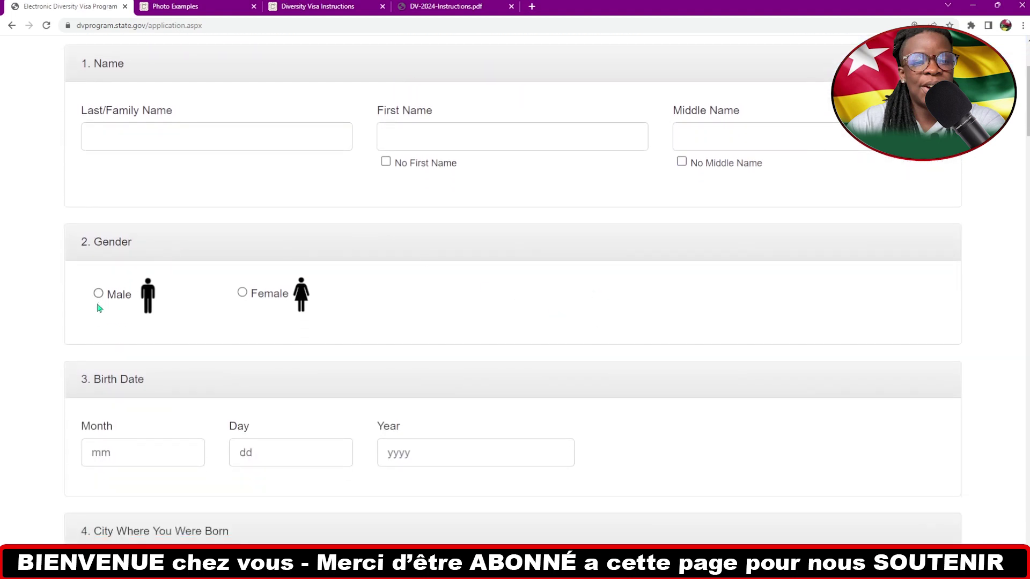
click(242, 293)
click(104, 297)
Mark the birth city as unknown and clear that option again
scroll(224, 306, down, 3)
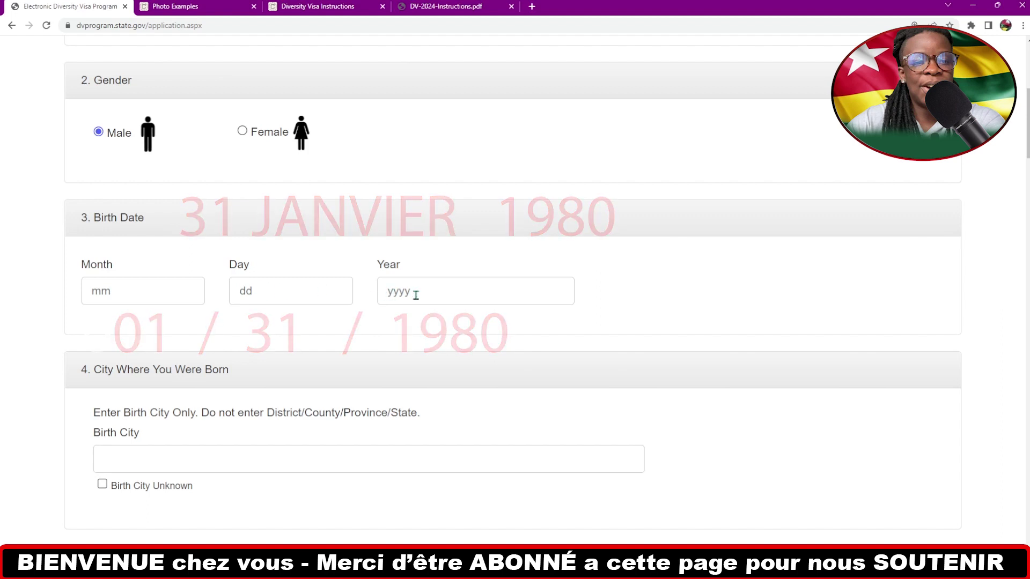
scroll(414, 294, down, 2)
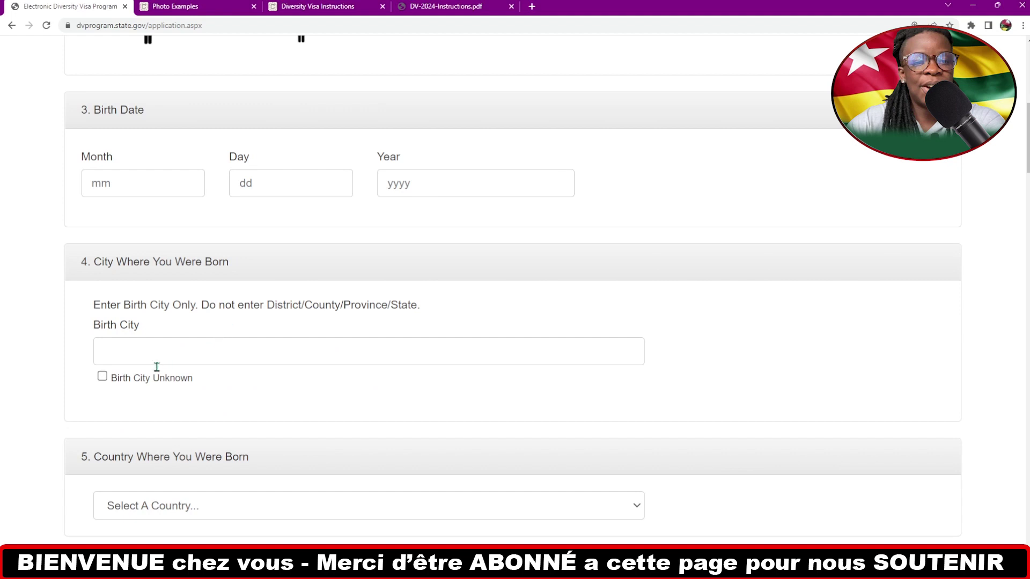
click(103, 377)
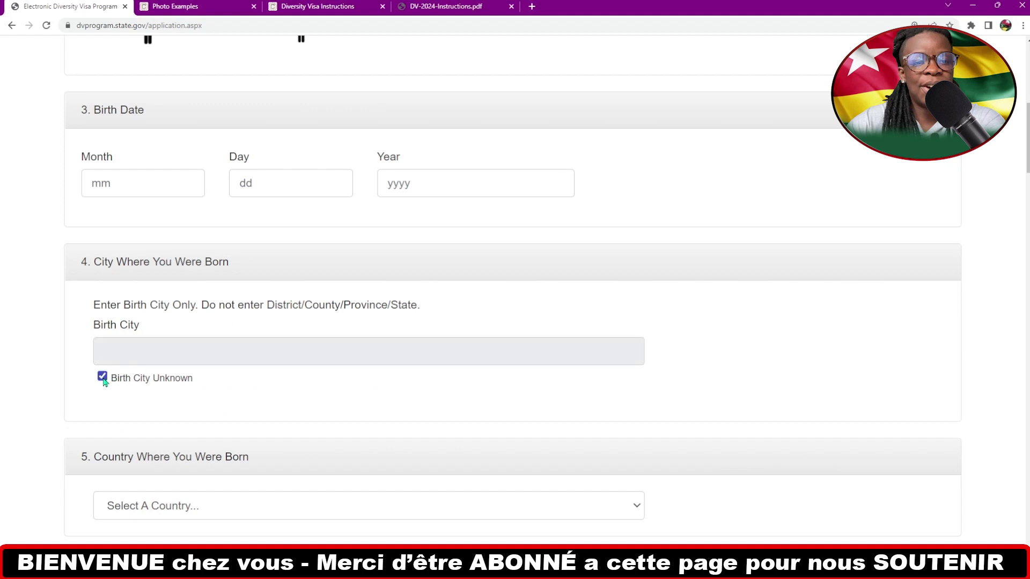
click(103, 377)
Set the country of birth to Cote d'Ivoire
scroll(105, 382, down, 4)
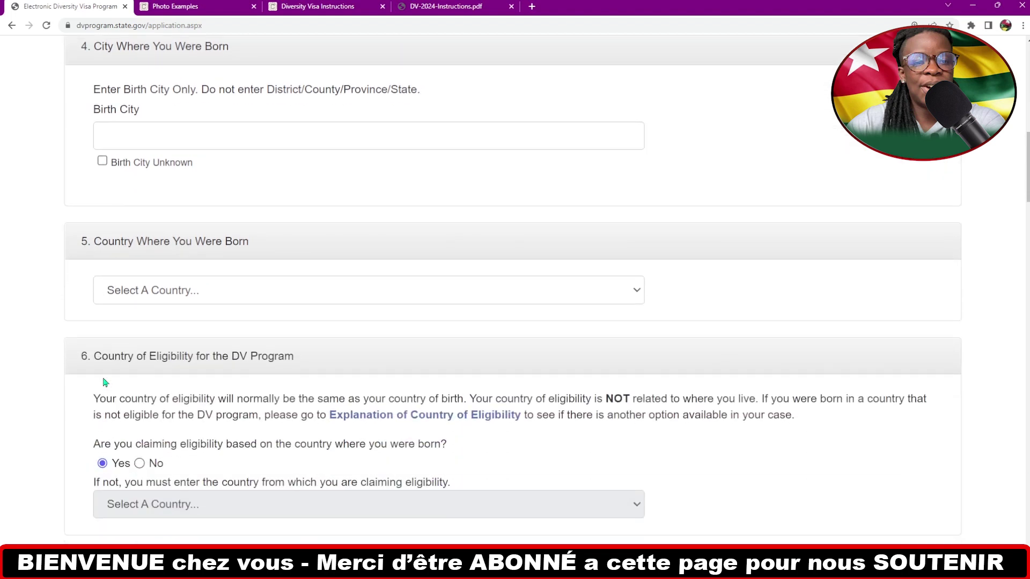
click(287, 299)
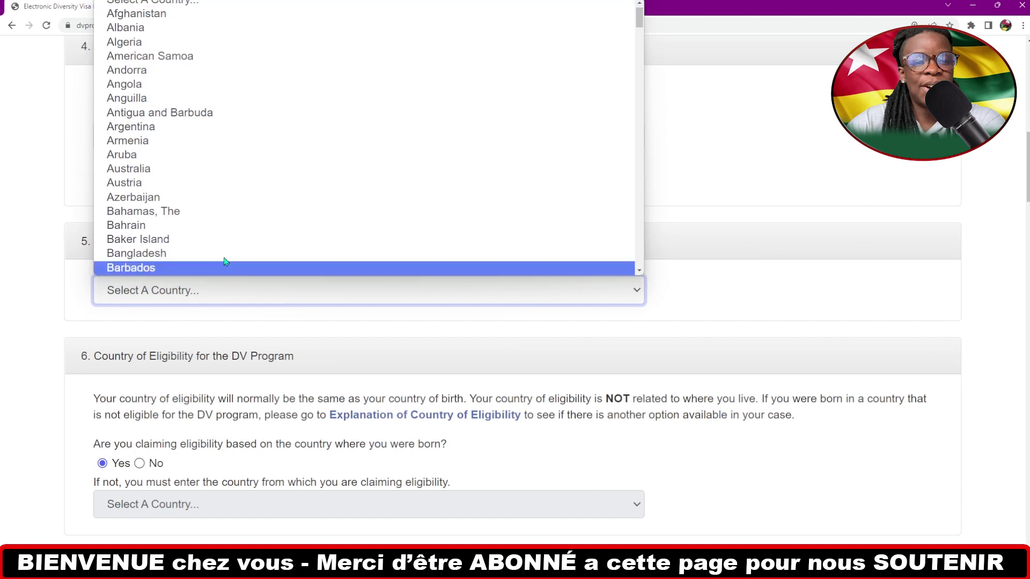
scroll(197, 166, down, 14)
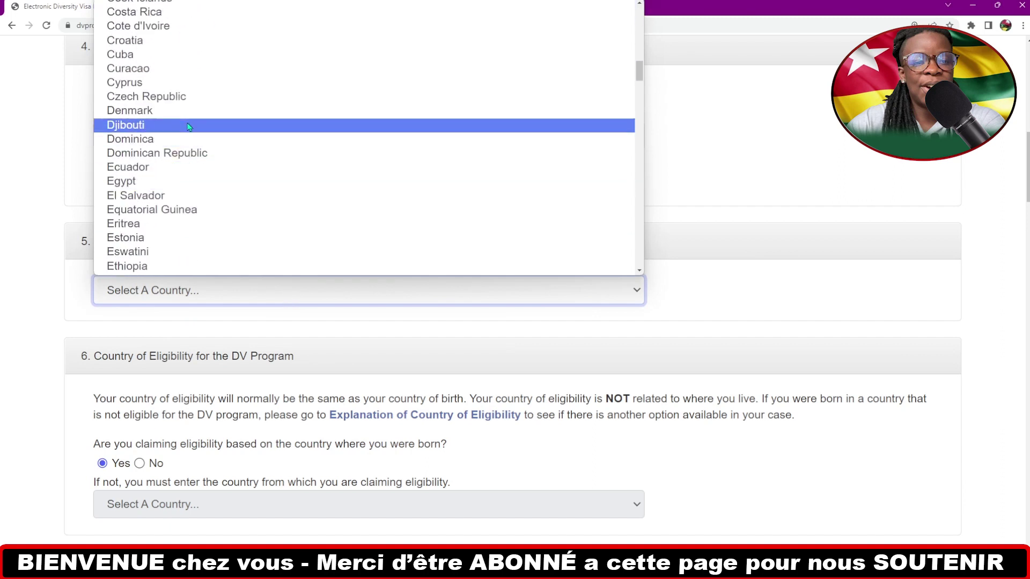
click(196, 26)
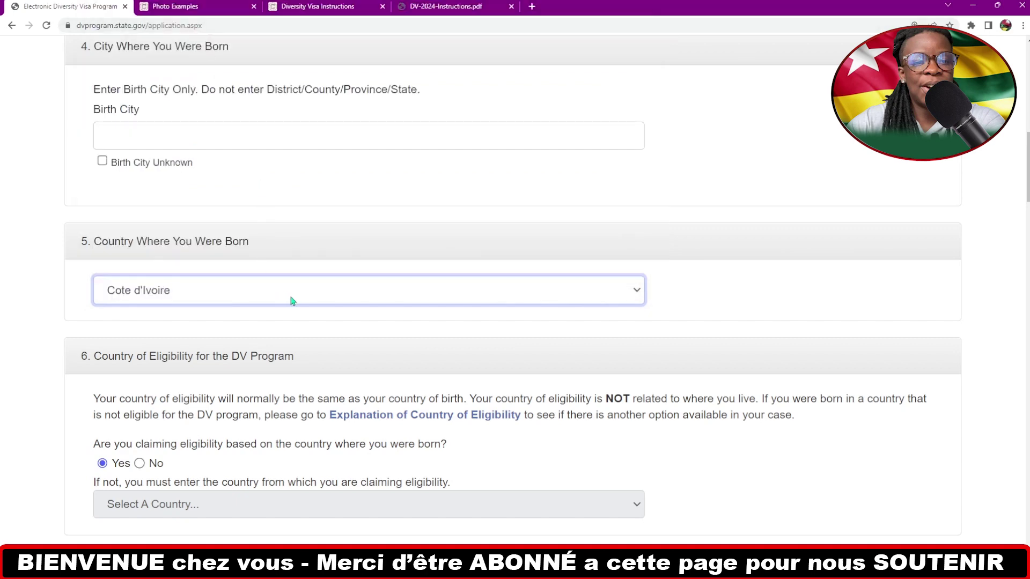
Answer No to claiming eligibility based on the country of birth
scroll(346, 310, down, 1)
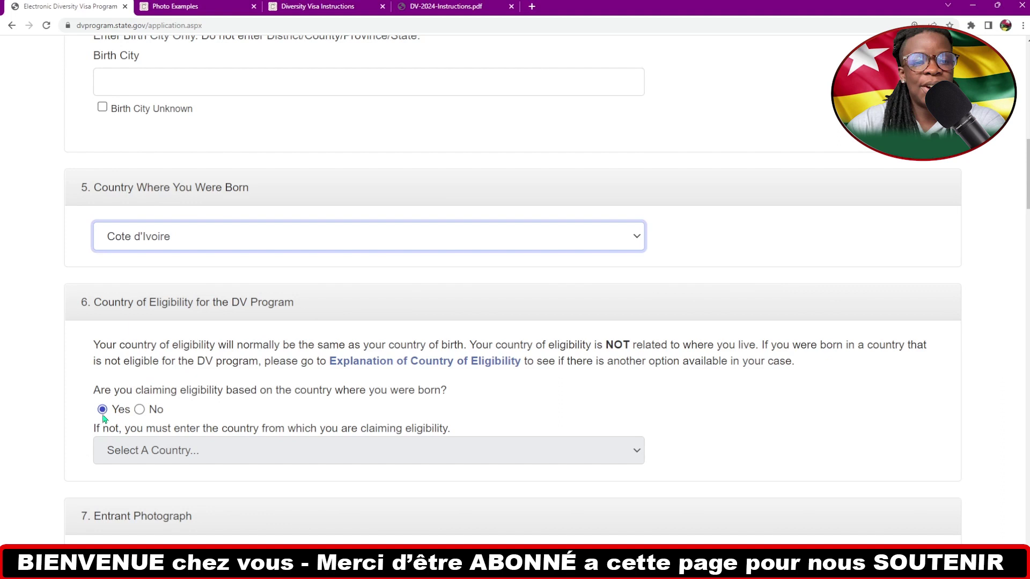
click(122, 462)
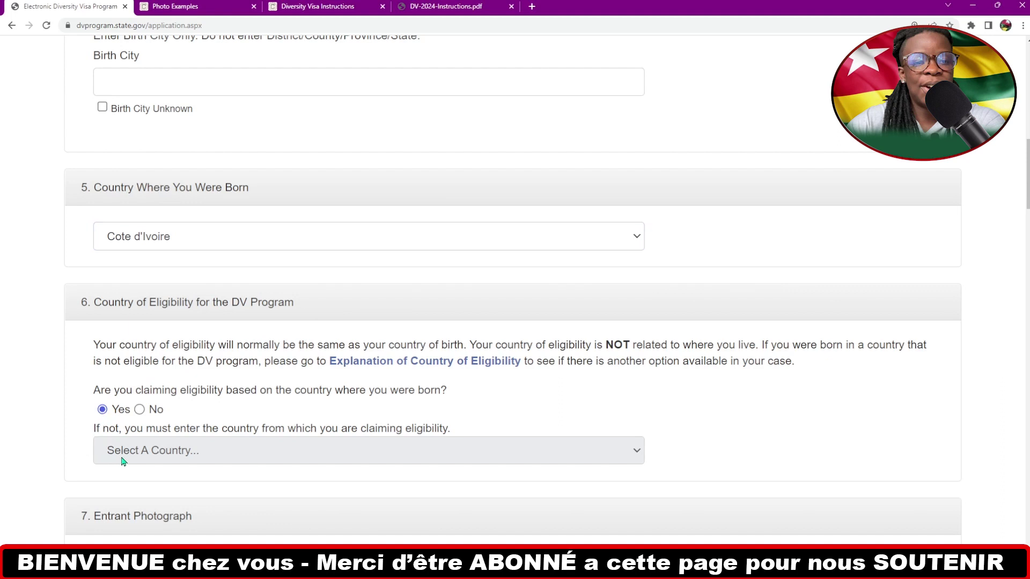
click(139, 410)
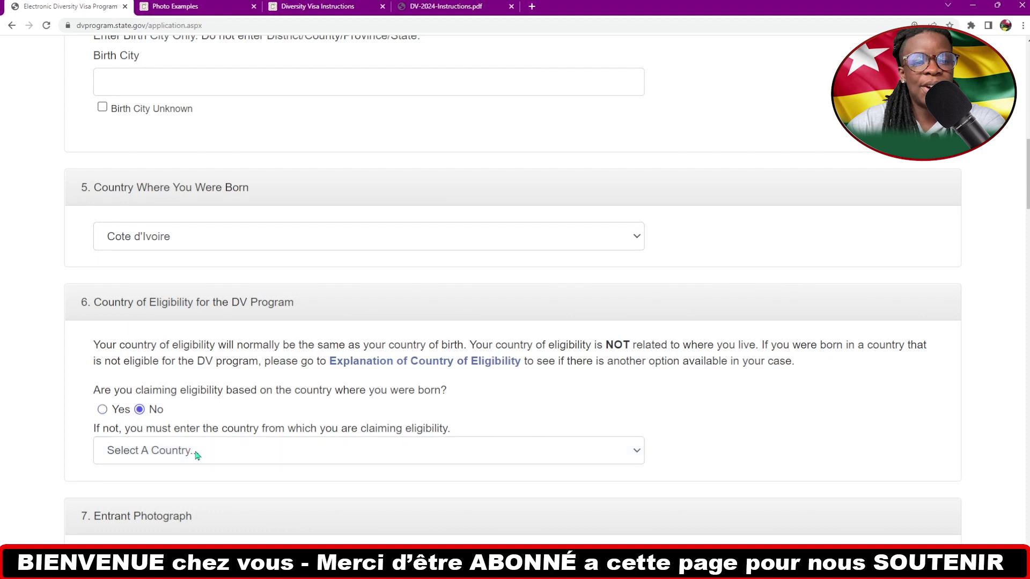
Set the country of birth to Nigeria and answer No to claiming eligibility based on the country of birth
click(224, 242)
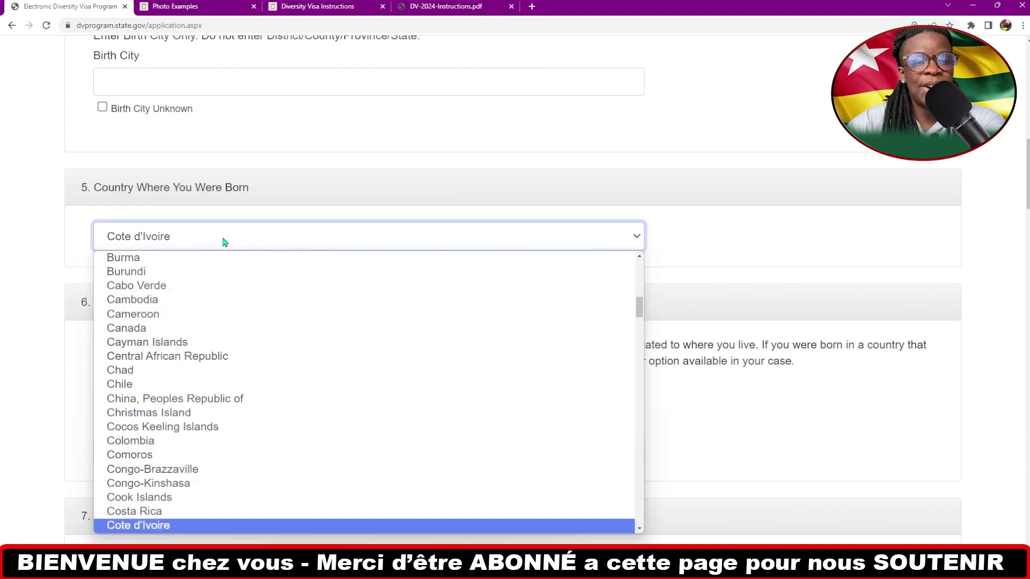
text(niger)
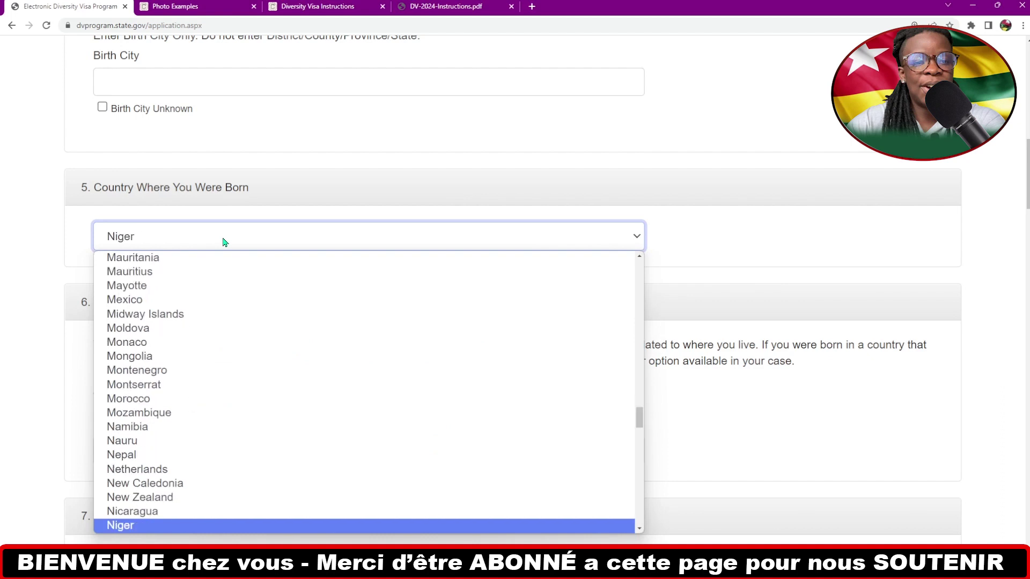
scroll(249, 367, down, 5)
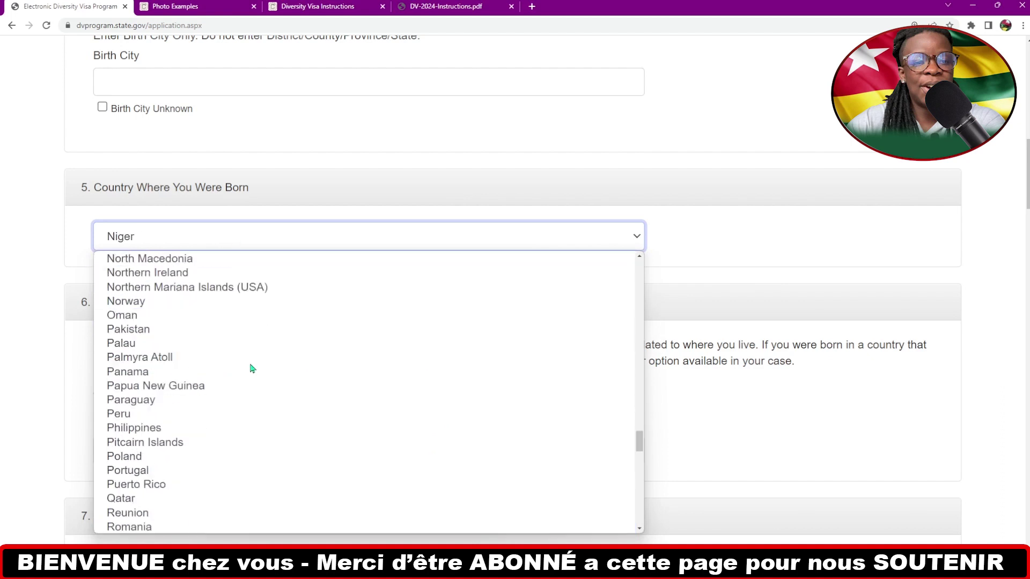
scroll(252, 368, up, 2)
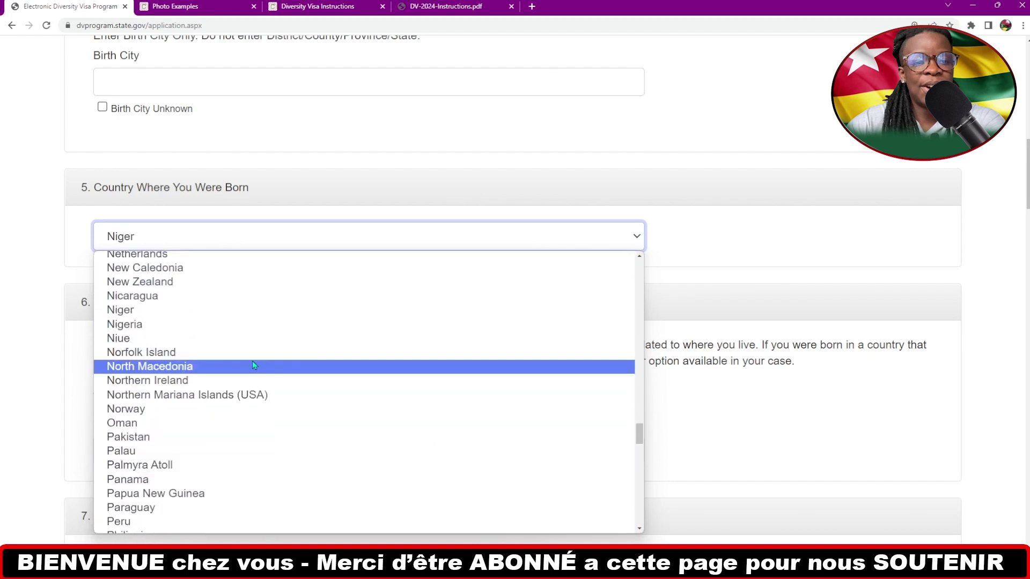
click(243, 331)
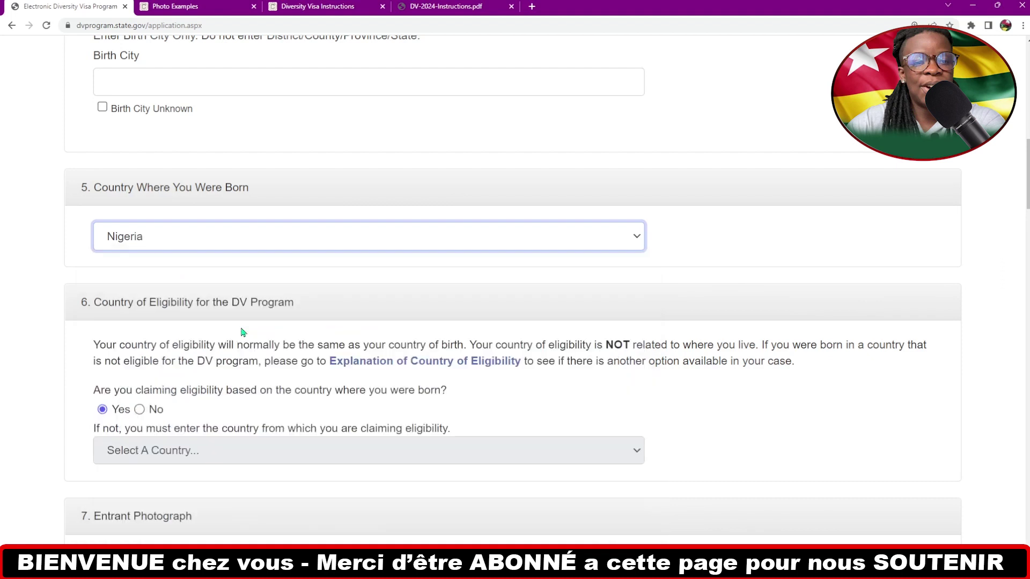
click(141, 410)
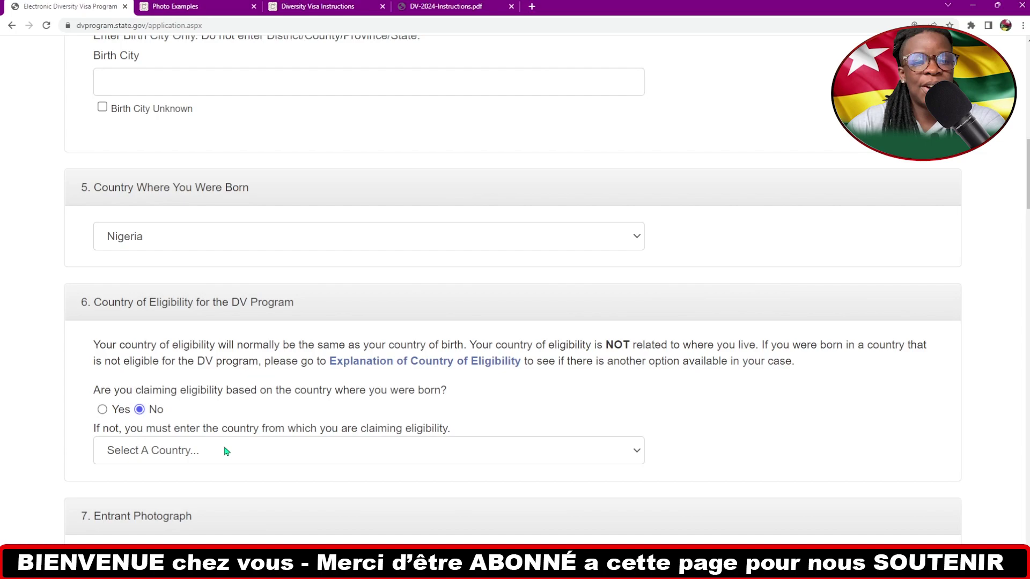
Consult the Explanation of Country of Eligibility in the DV-2024 instructions and return to the entry form
click(367, 364)
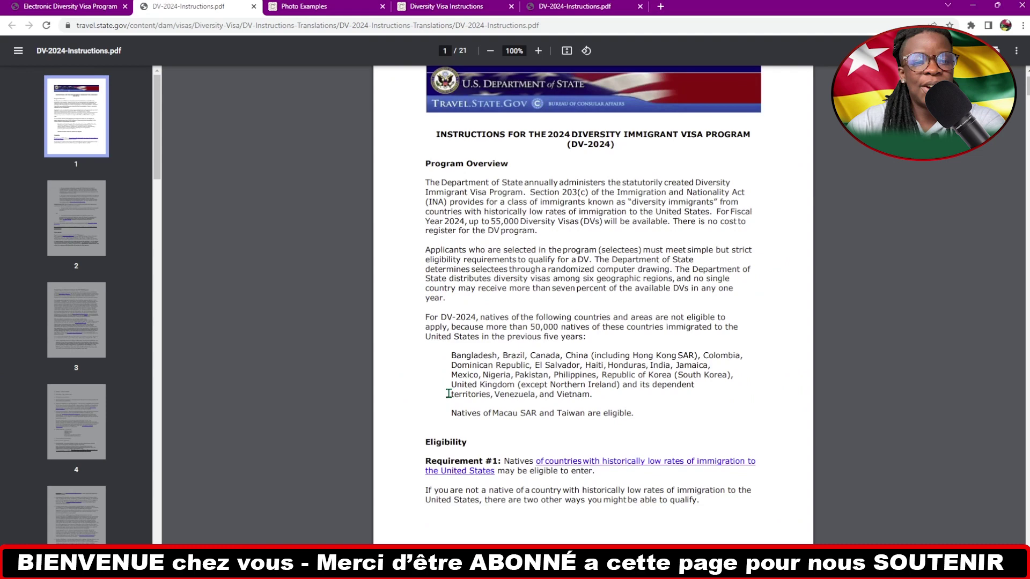
click(83, 8)
Choose Maman.jpg from the Photo folder as the entrant photograph and check its preview
scroll(330, 351, down, 4)
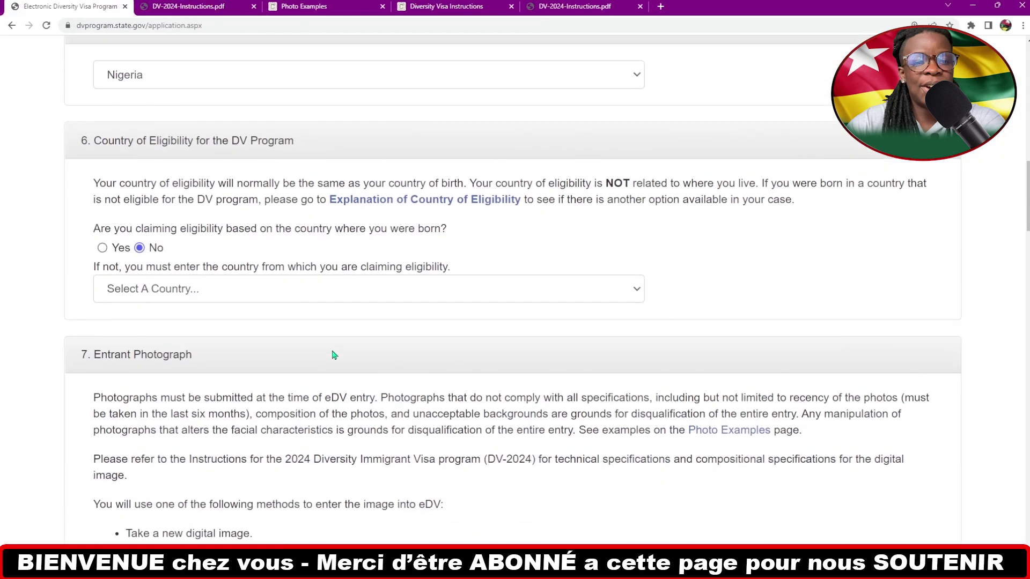
scroll(333, 348, down, 3)
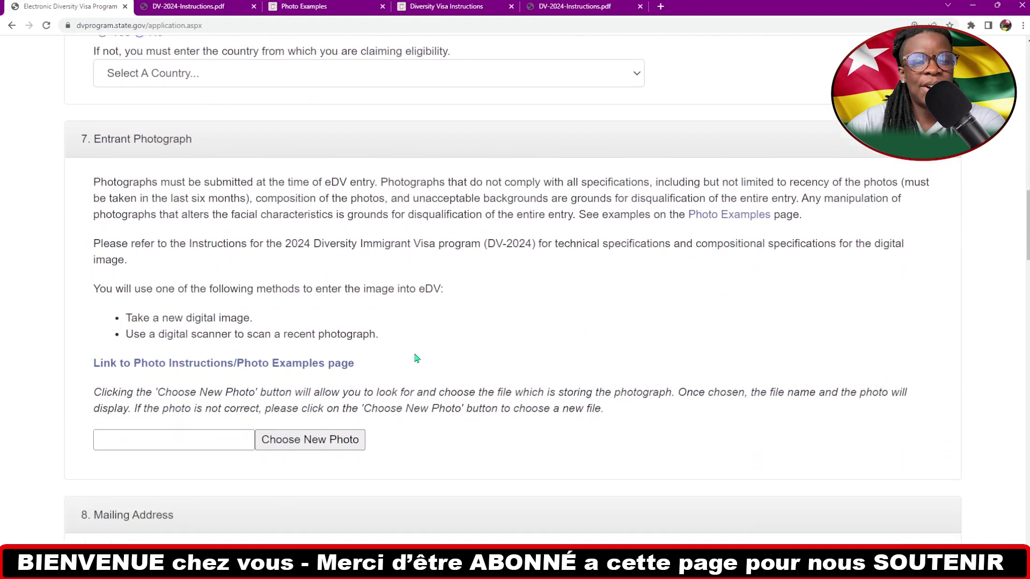
click(333, 450)
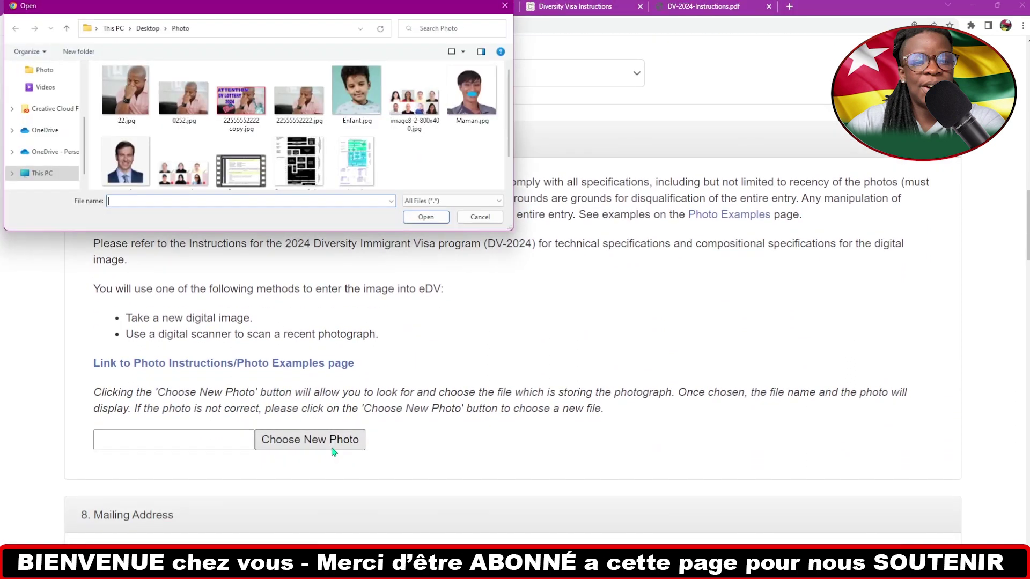
click(455, 104)
click(427, 218)
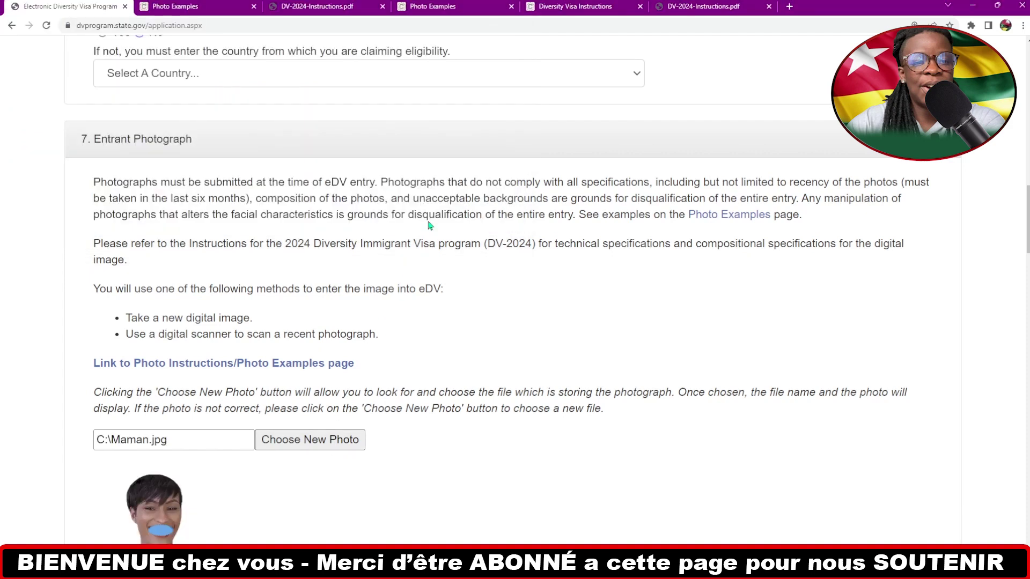
scroll(418, 385, down, 4)
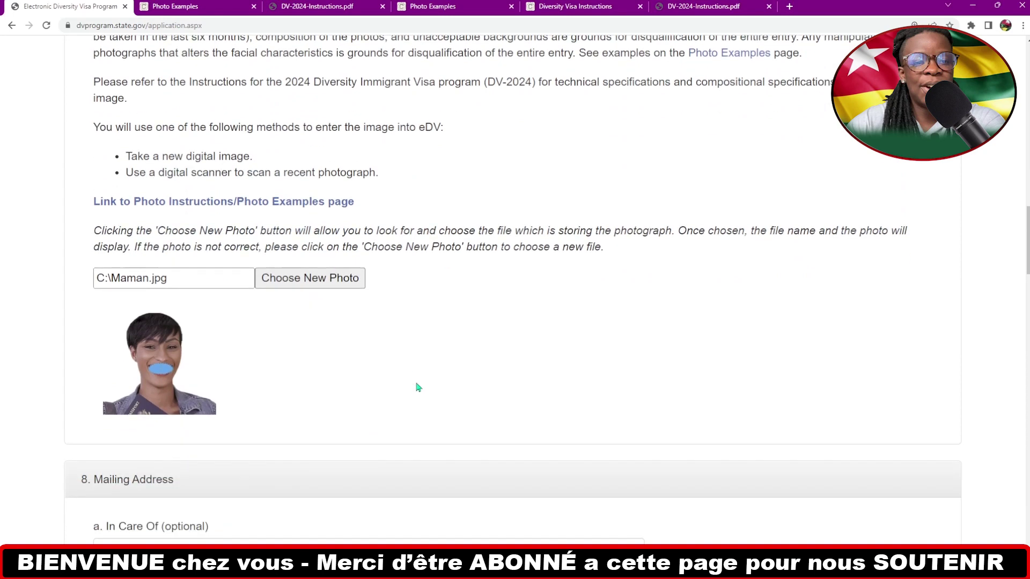
Mark the mailing address as having no postal code or zip code
scroll(388, 265, down, 6)
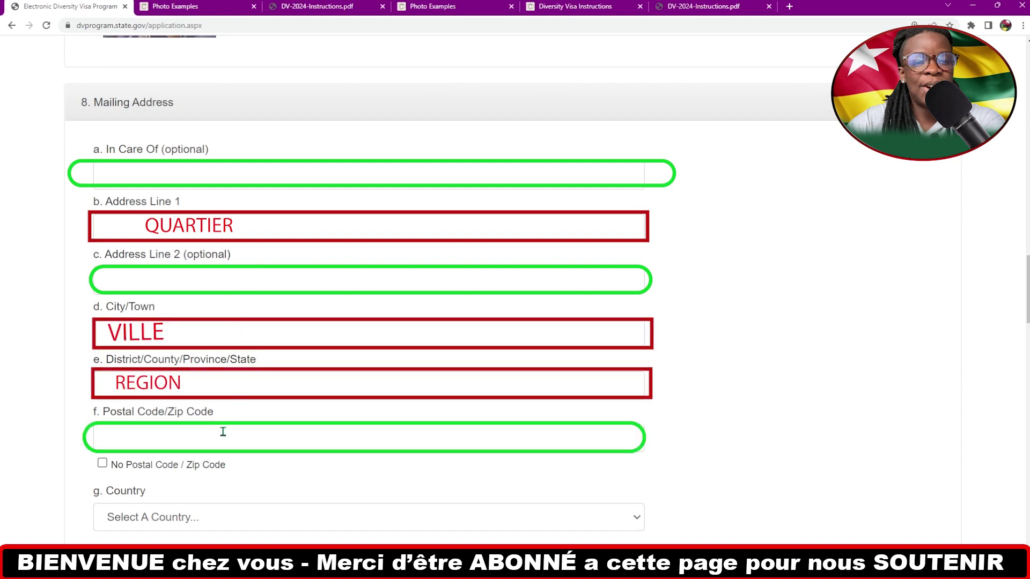
click(103, 464)
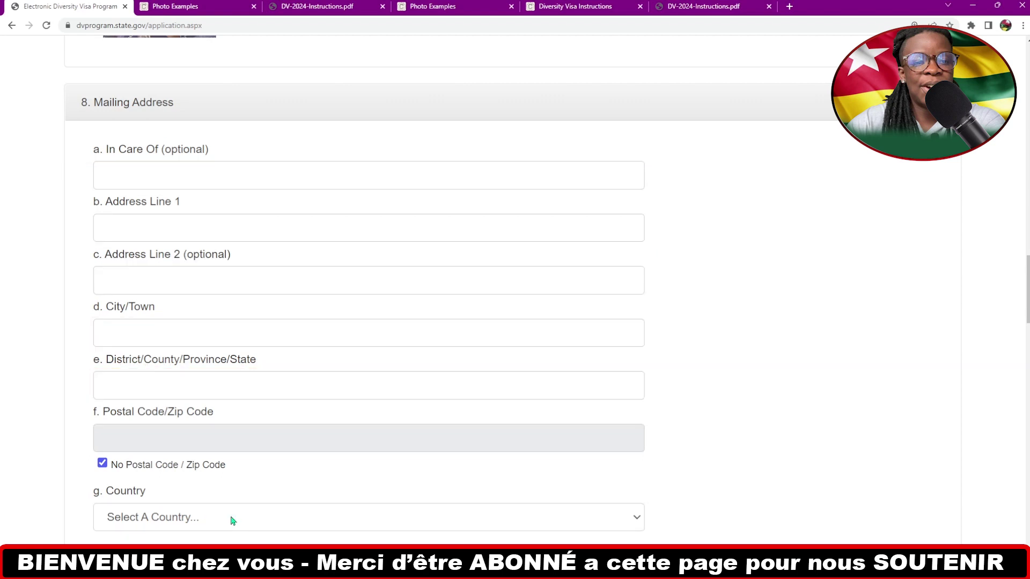
Examine the remaining form sections on country of residence, phone number, e-mail address, education level, marital status and number of children
scroll(232, 521, down, 8)
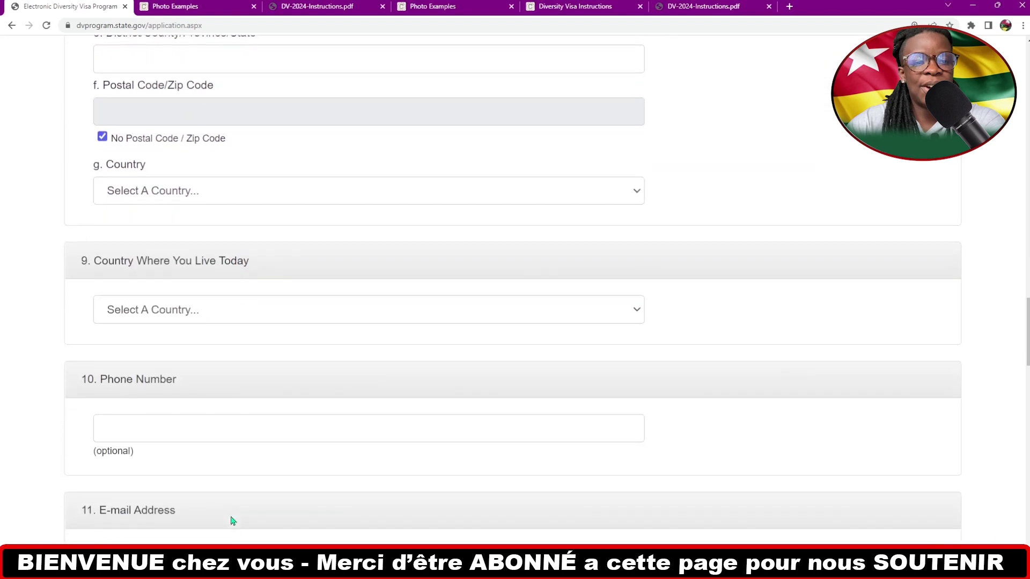
scroll(232, 520, down, 1)
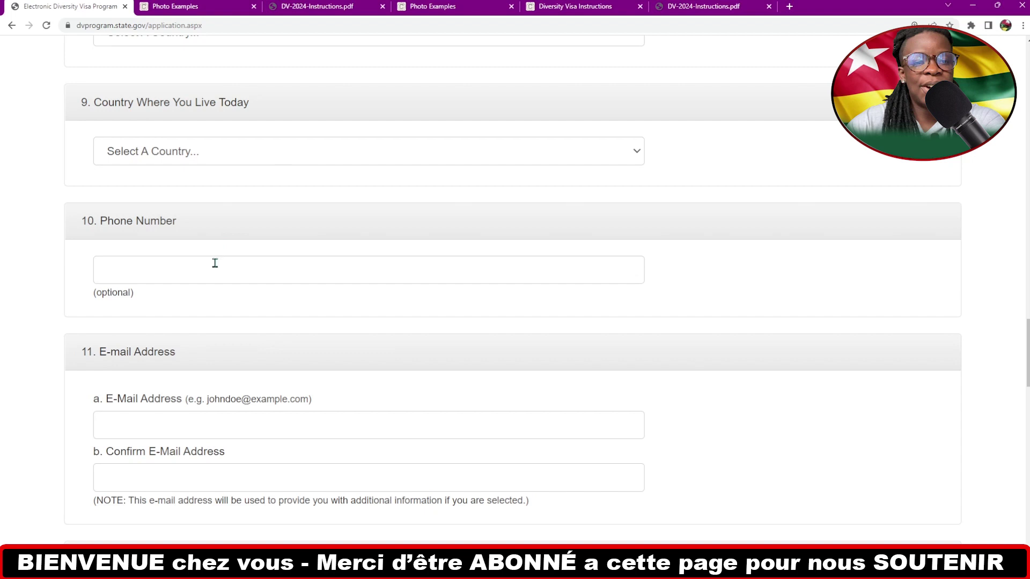
scroll(215, 262, down, 2)
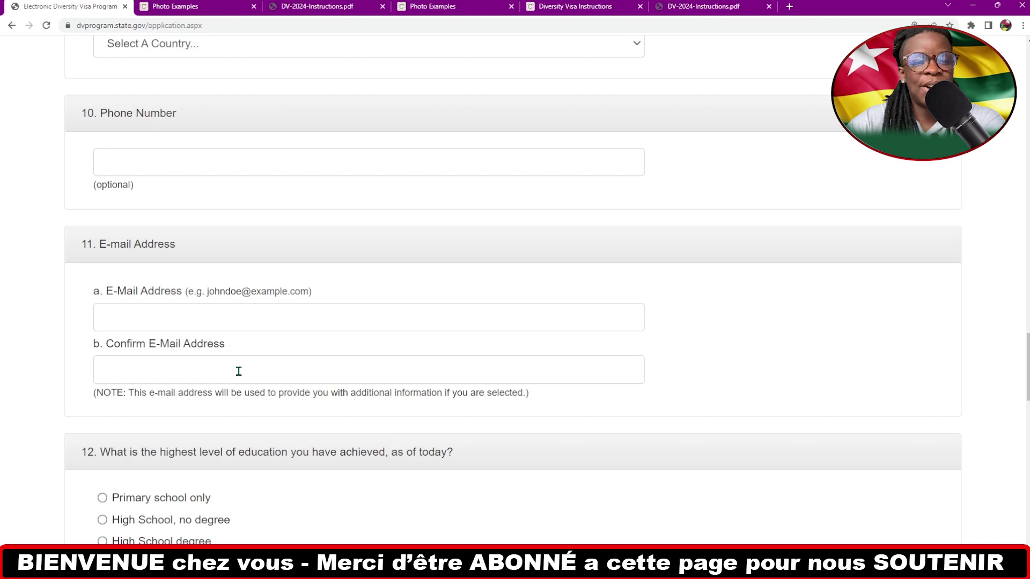
scroll(239, 372, down, 4)
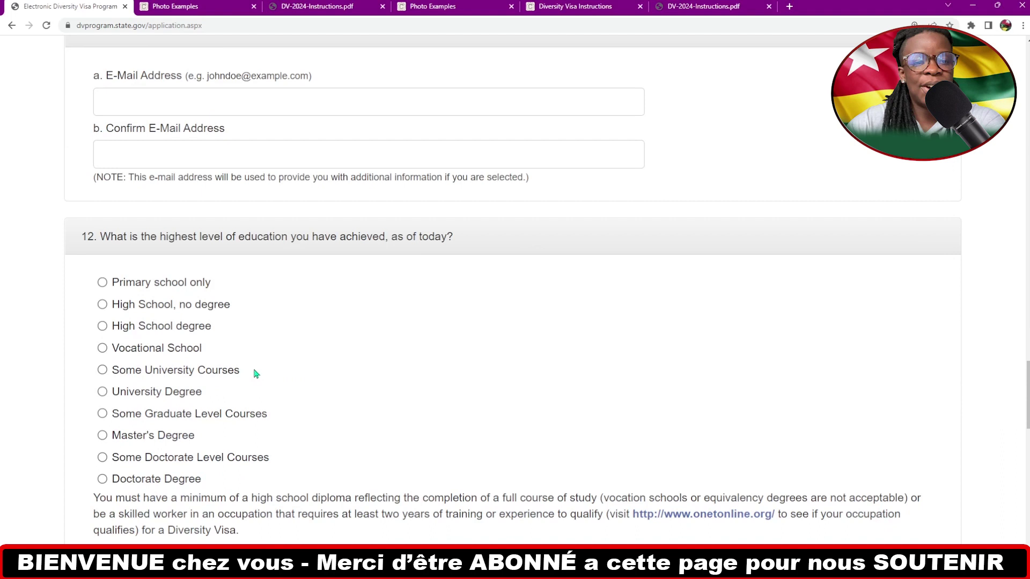
scroll(292, 370, down, 1)
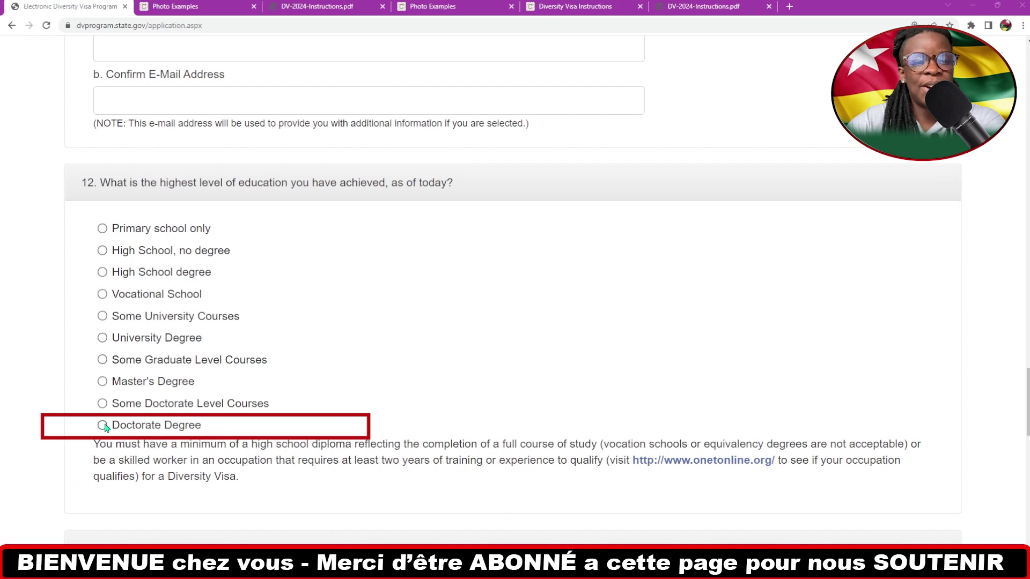
scroll(104, 426, down, 8)
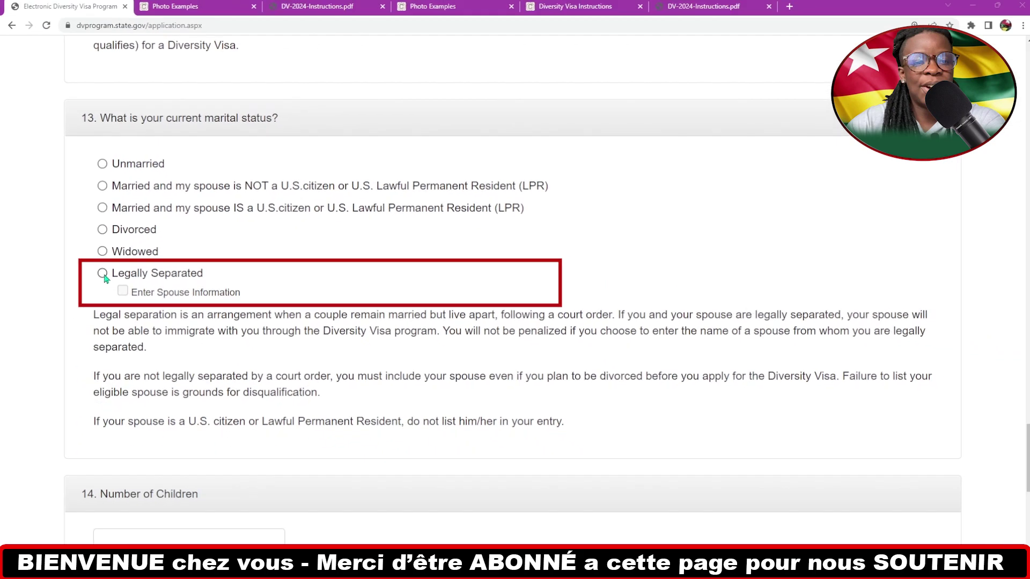
scroll(107, 268, down, 5)
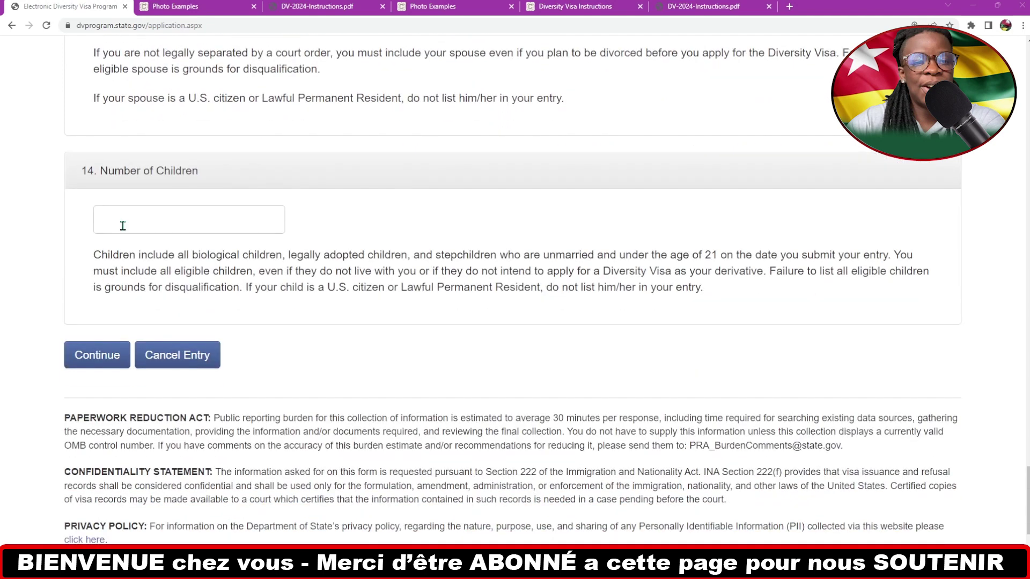